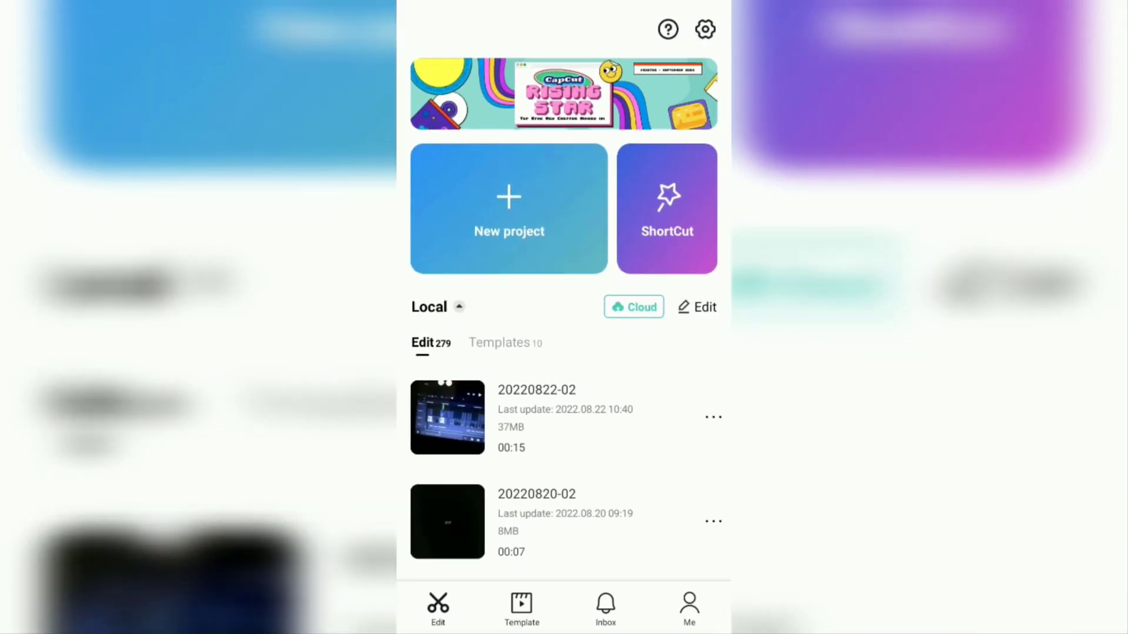
Create a new project using the plain black B&W stock video clip.
{"action": "left_click", "coordinate": [509, 208]}
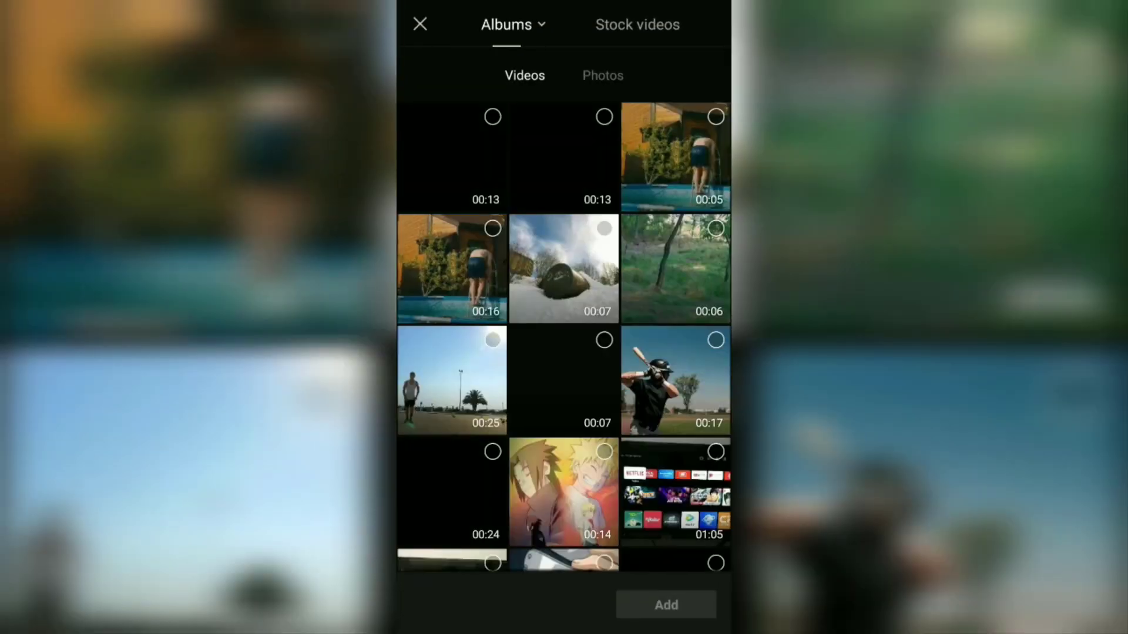
{"action": "left_click", "coordinate": [638, 24]}
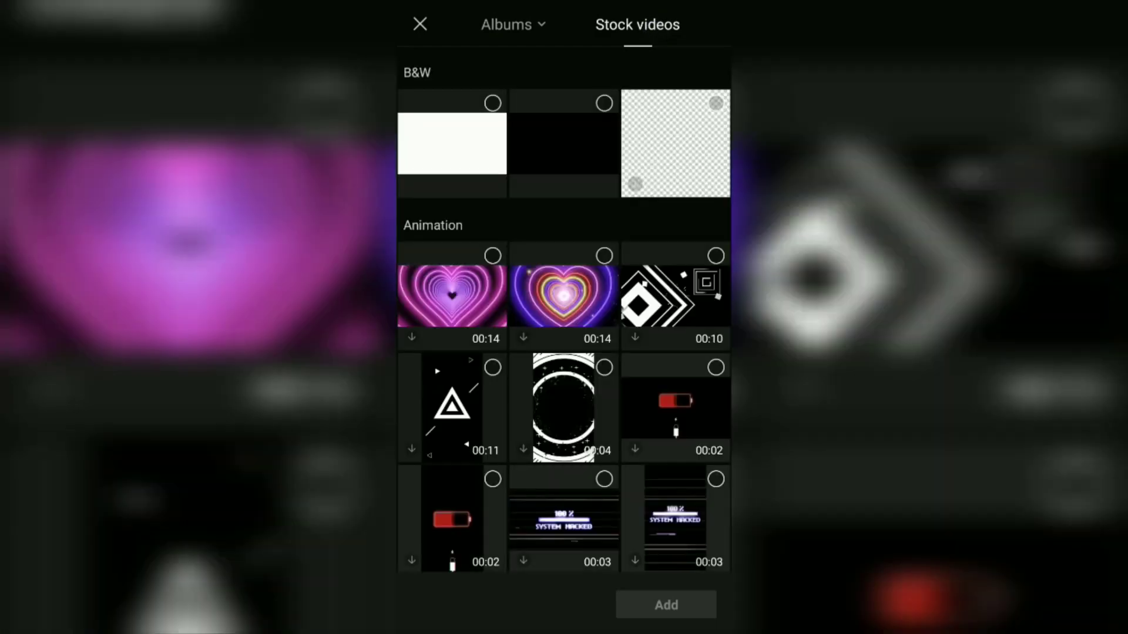
{"action": "left_click", "coordinate": [565, 144]}
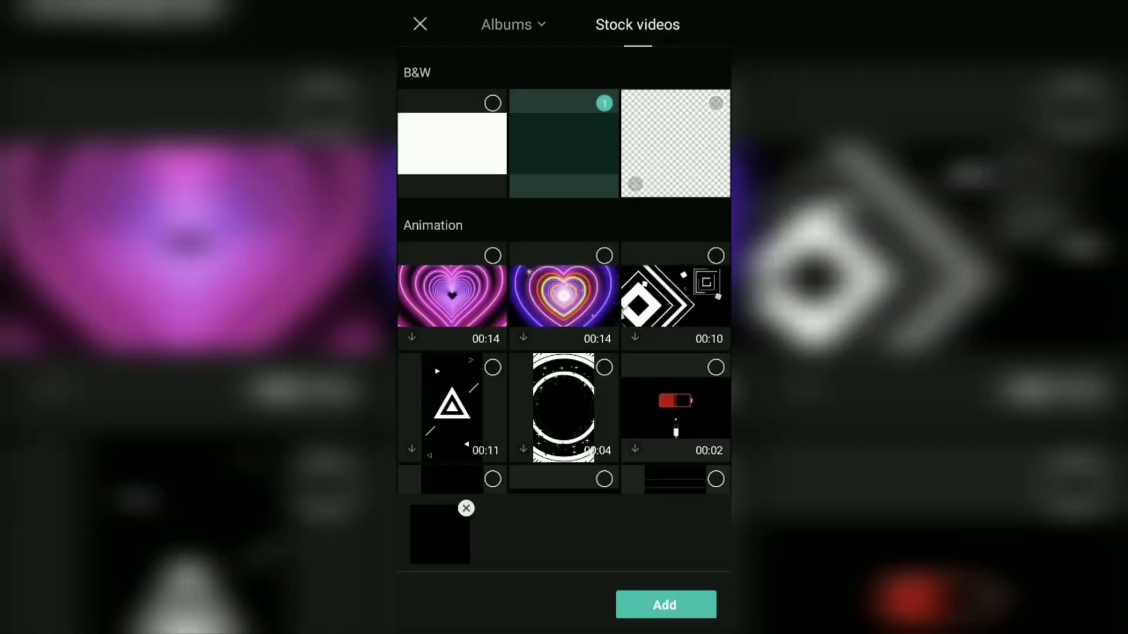
{"action": "left_click", "coordinate": [665, 605]}
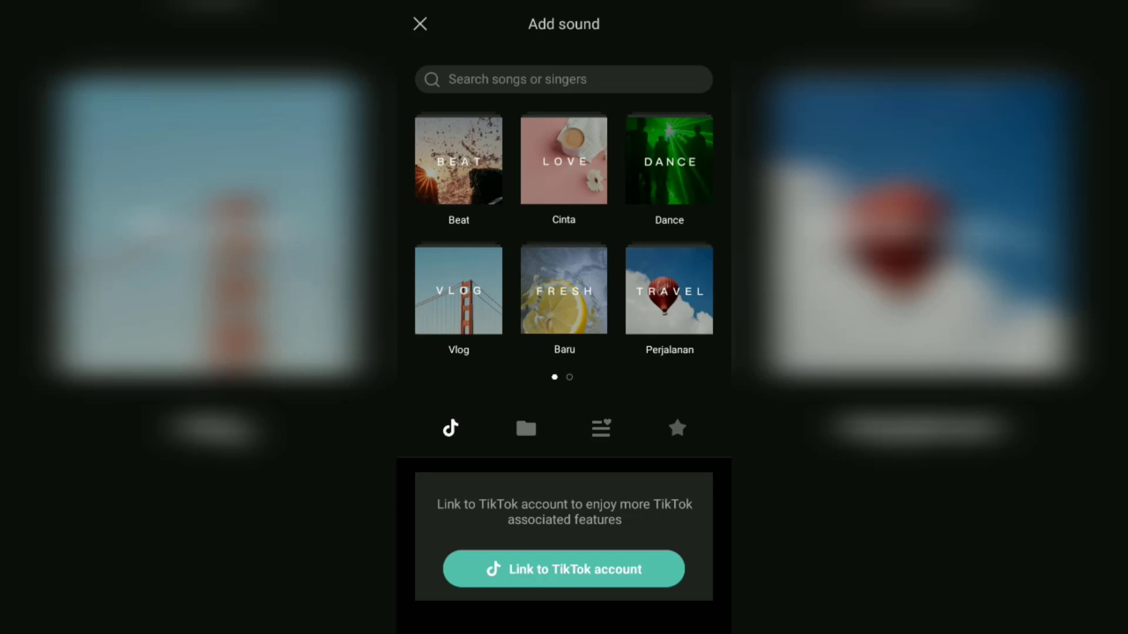
Add Charlie Puth's 'Left And Right' from the device's sounds to the timeline.
{"action": "left_click", "coordinate": [525, 428]}
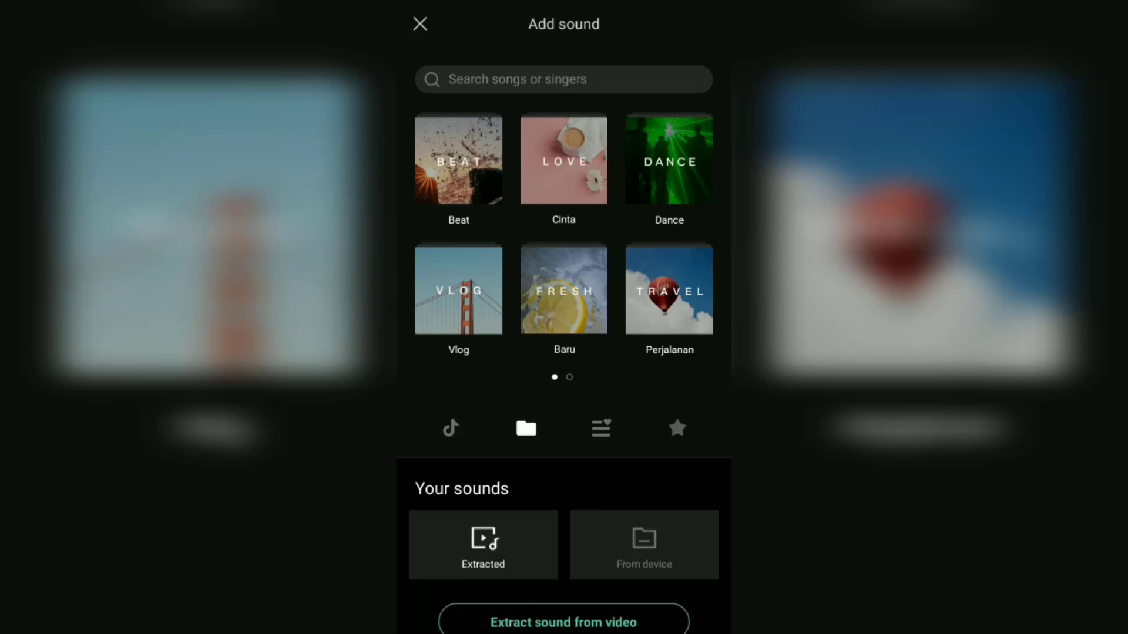
{"action": "scroll", "coordinate": [630, 408], "scroll_direction": "down", "scroll_amount": 3}
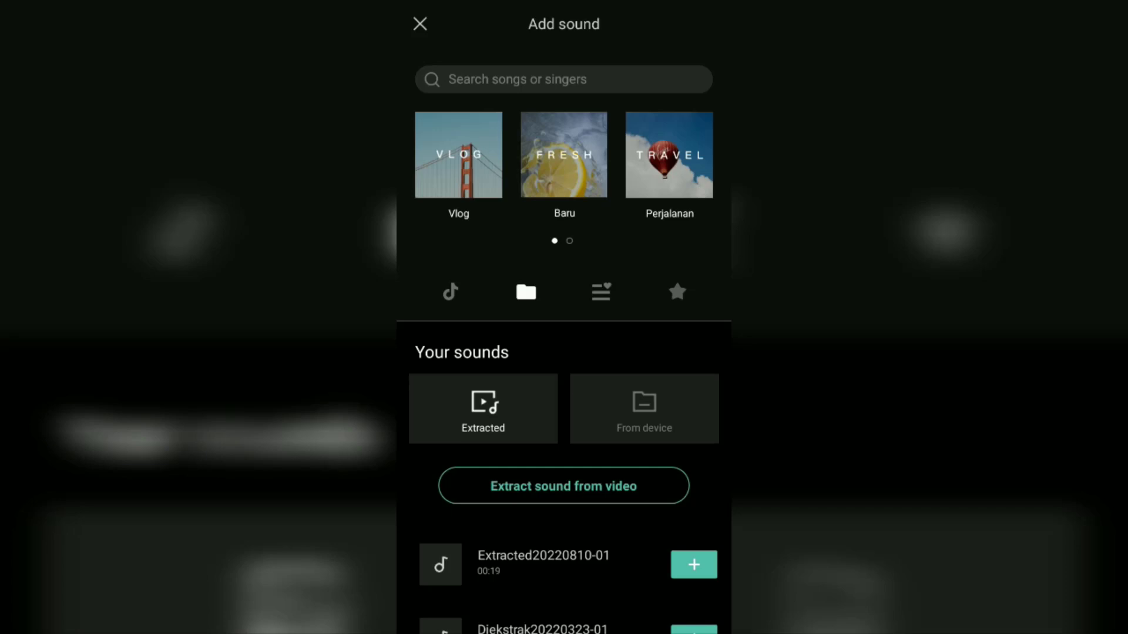
{"action": "left_click", "coordinate": [676, 412]}
{"action": "scroll", "coordinate": [646, 398], "scroll_direction": "down", "scroll_amount": 3}
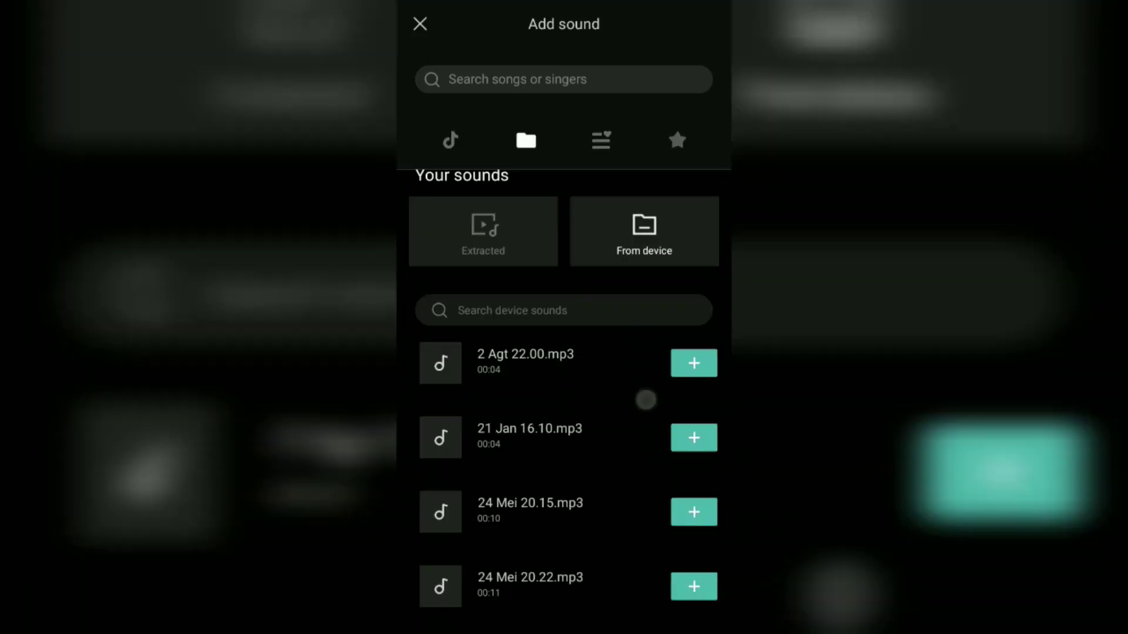
{"action": "scroll", "coordinate": [655, 390], "scroll_direction": "down", "scroll_amount": 2}
{"action": "scroll", "coordinate": [655, 391], "scroll_direction": "down", "scroll_amount": 2}
{"action": "scroll", "coordinate": [655, 390], "scroll_direction": "down", "scroll_amount": 5}
{"action": "scroll", "coordinate": [642, 385], "scroll_direction": "down", "scroll_amount": 2}
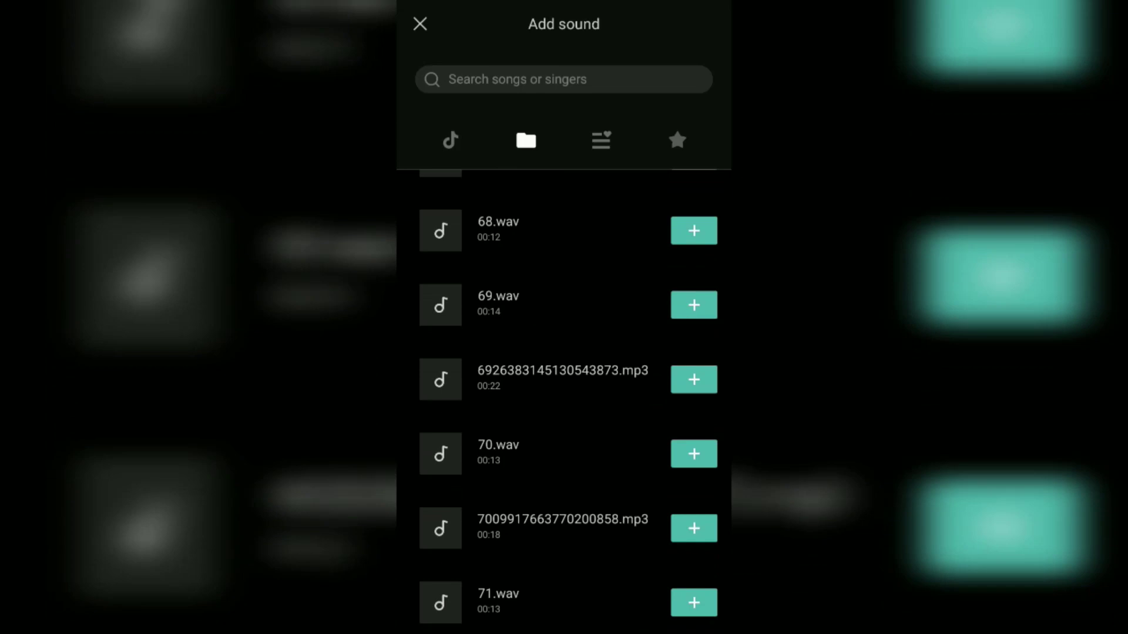
{"action": "scroll", "coordinate": [641, 385], "scroll_direction": "down", "scroll_amount": 3}
{"action": "scroll", "coordinate": [642, 384], "scroll_direction": "down", "scroll_amount": 5}
{"action": "scroll", "coordinate": [642, 385], "scroll_direction": "down", "scroll_amount": 2}
{"action": "scroll", "coordinate": [641, 385], "scroll_direction": "down", "scroll_amount": 3}
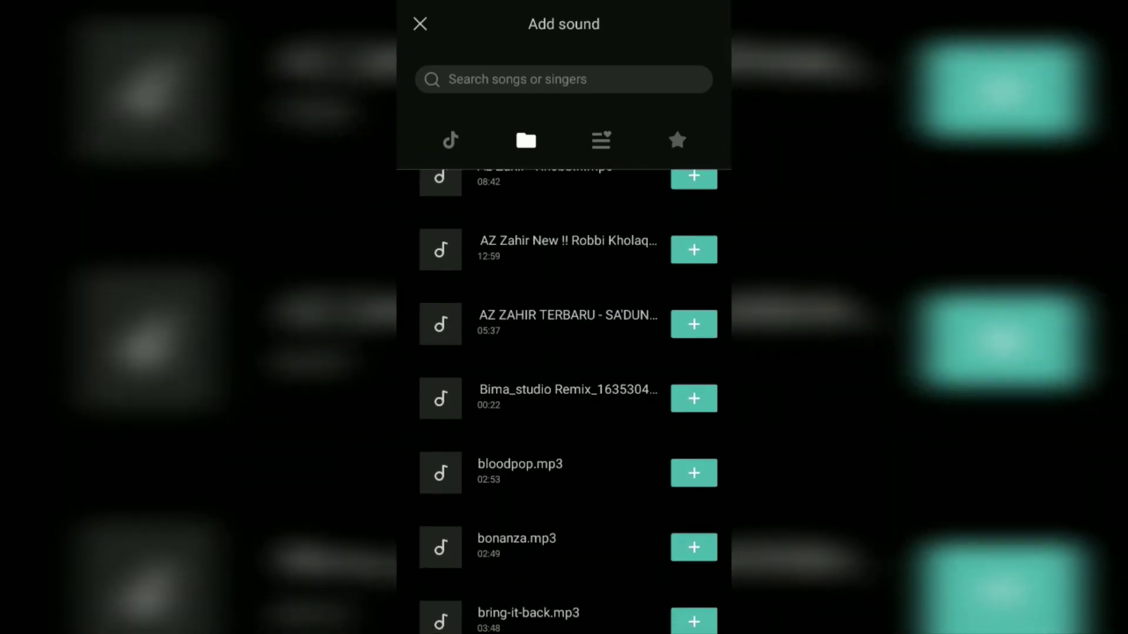
{"action": "scroll", "coordinate": [642, 385], "scroll_direction": "down", "scroll_amount": 3}
{"action": "scroll", "coordinate": [629, 419], "scroll_direction": "down", "scroll_amount": 1}
{"action": "scroll", "coordinate": [630, 418], "scroll_direction": "up", "scroll_amount": 1}
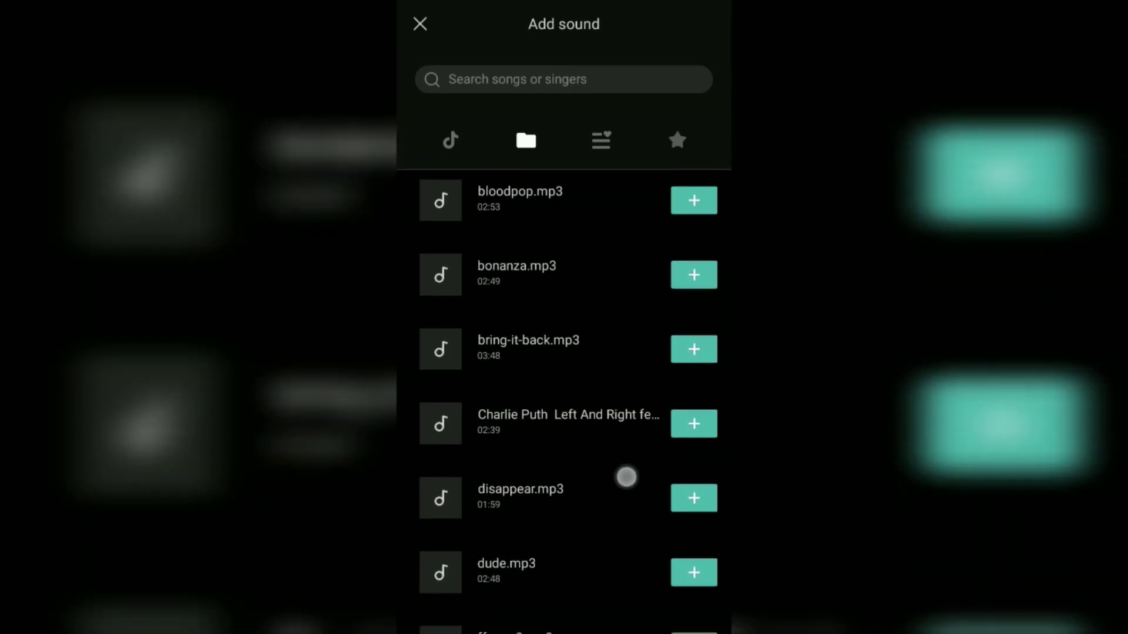
{"action": "left_click", "coordinate": [588, 429]}
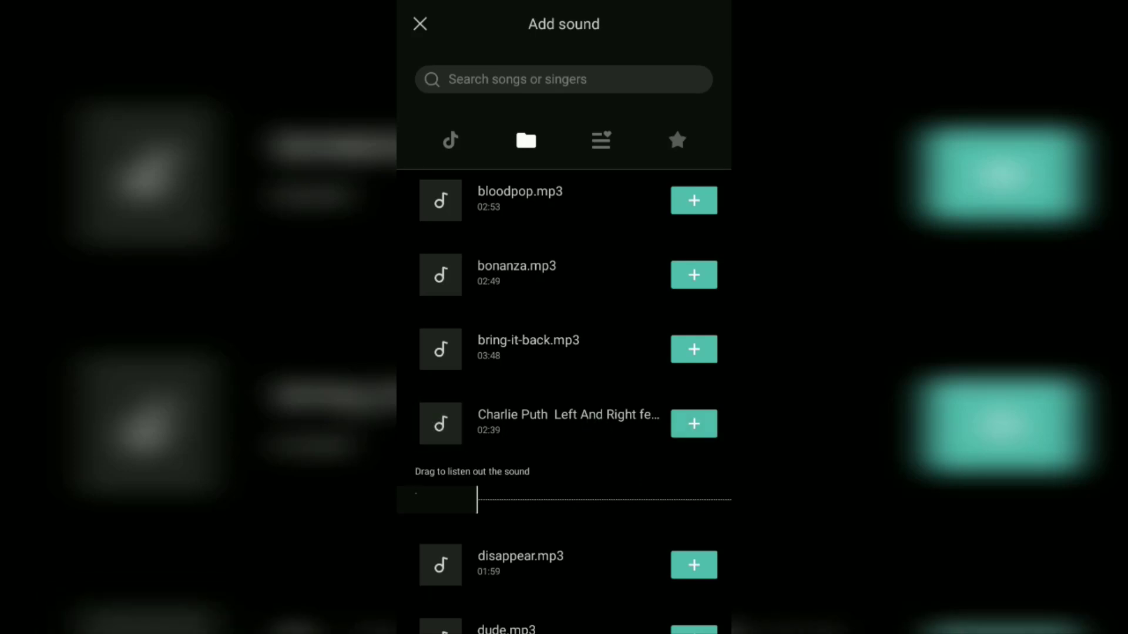
{"action": "left_click", "coordinate": [693, 423]}
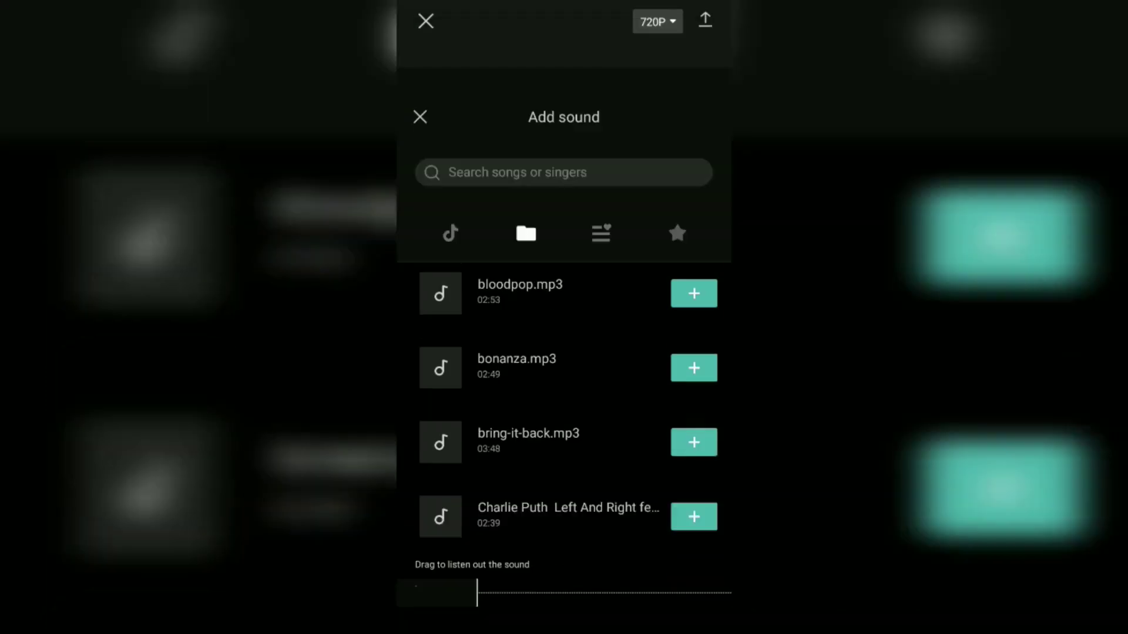
Show the Text options: Add text, Auto Captions and Auto lyrics.
{"action": "left_click", "coordinate": [579, 511]}
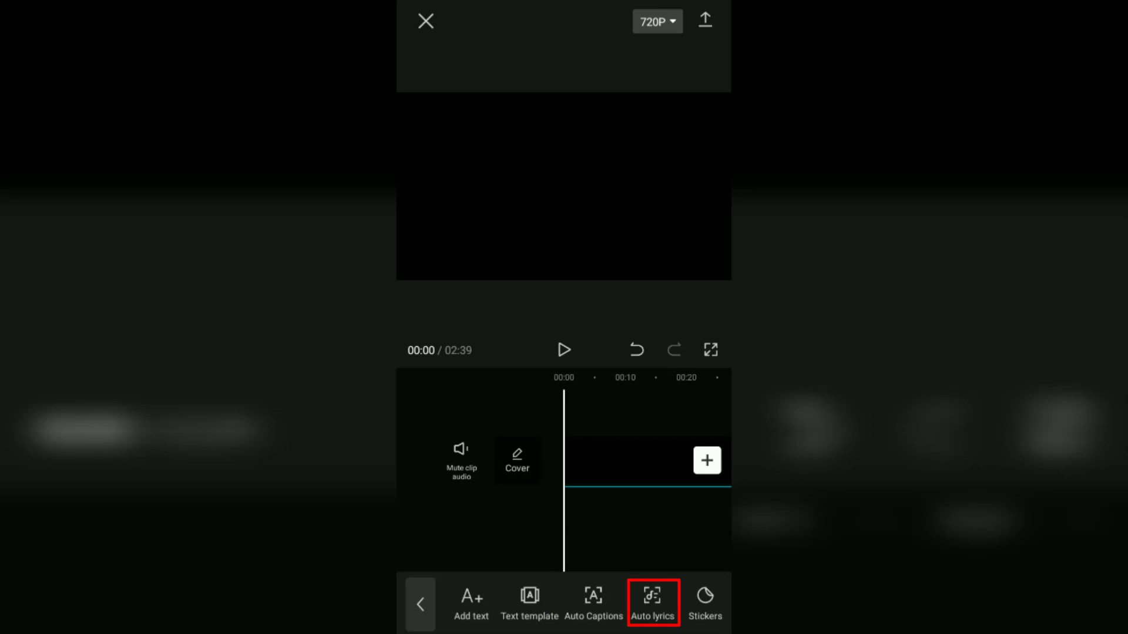
Generate auto lyrics from the song's audio with English as the recognition language.
{"action": "left_click", "coordinate": [652, 605]}
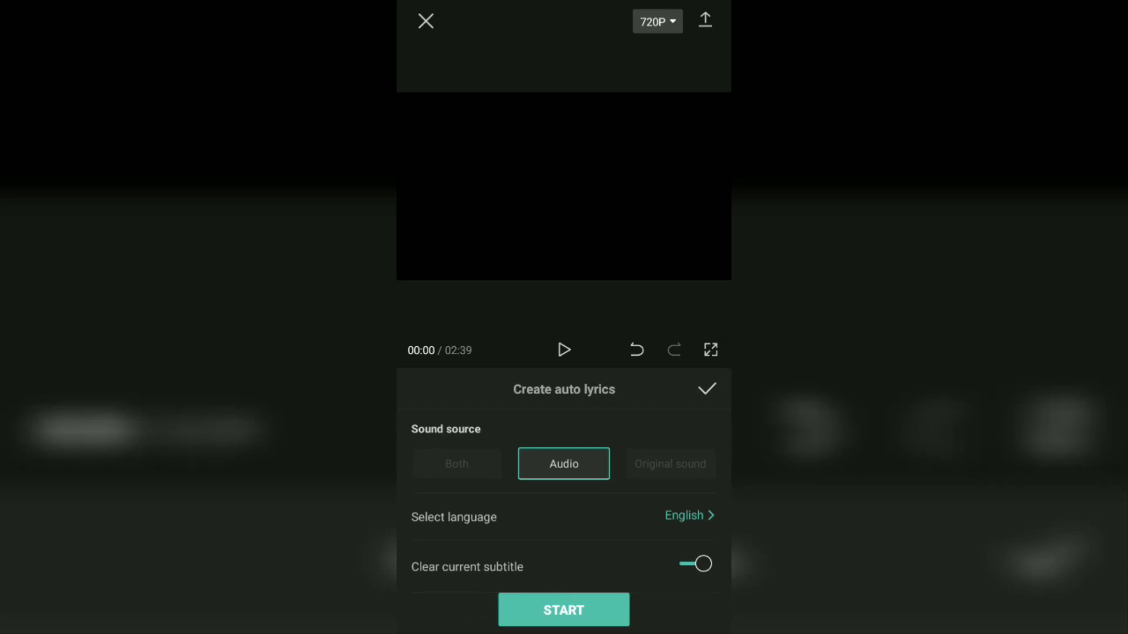
{"action": "left_click", "coordinate": [688, 516]}
{"action": "left_click_drag", "start_coordinate": [606, 488], "coordinate": [643, 397]}
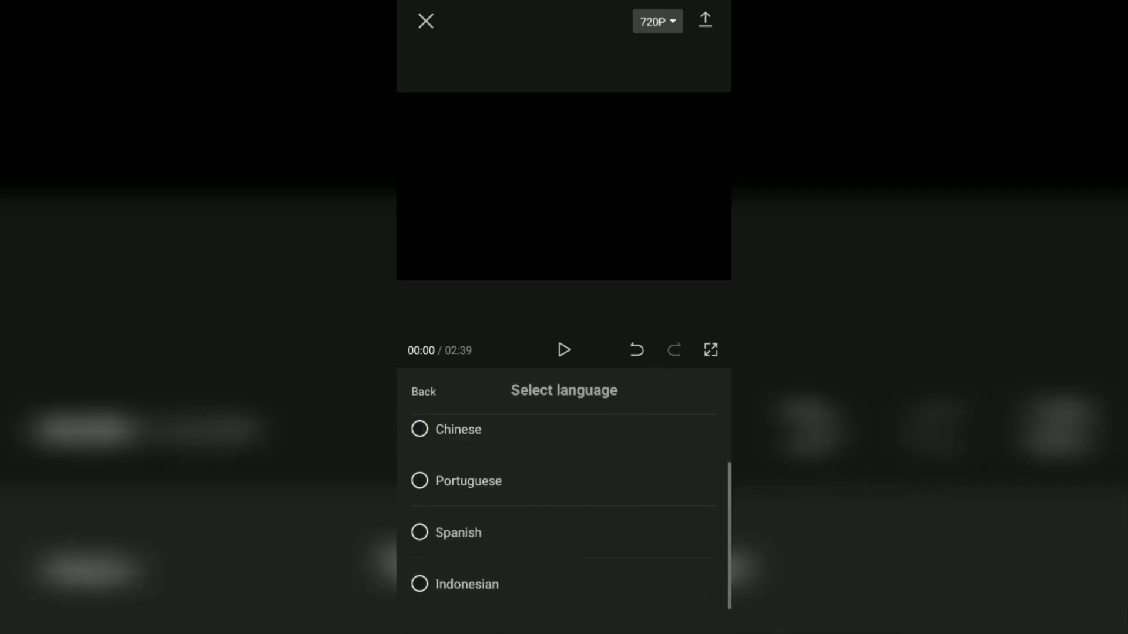
{"action": "mouse_move", "coordinate": [609, 525]}
{"action": "left_mouse_down"}
{"action": "mouse_move", "coordinate": [602, 614]}
{"action": "mouse_move", "coordinate": [603, 544]}
{"action": "left_mouse_up"}
{"action": "left_click_drag", "start_coordinate": [620, 476], "coordinate": [594, 620]}
{"action": "left_click", "coordinate": [620, 449]}
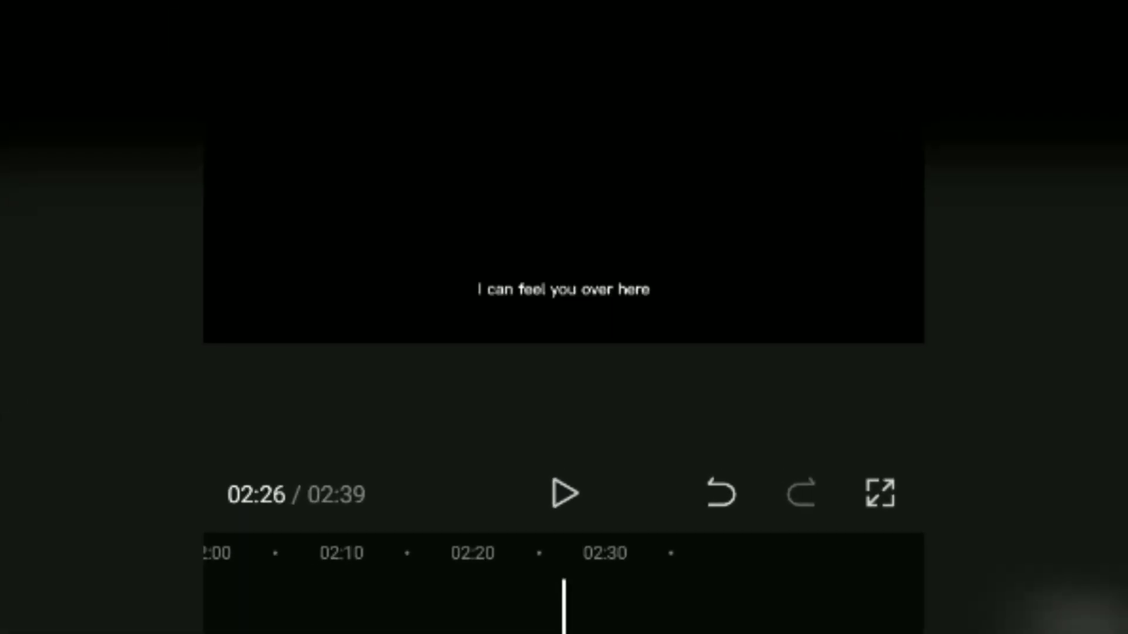
{"action": "left_click_drag", "start_coordinate": [424, 582], "coordinate": [608, 582]}
{"action": "left_click", "coordinate": [577, 495]}
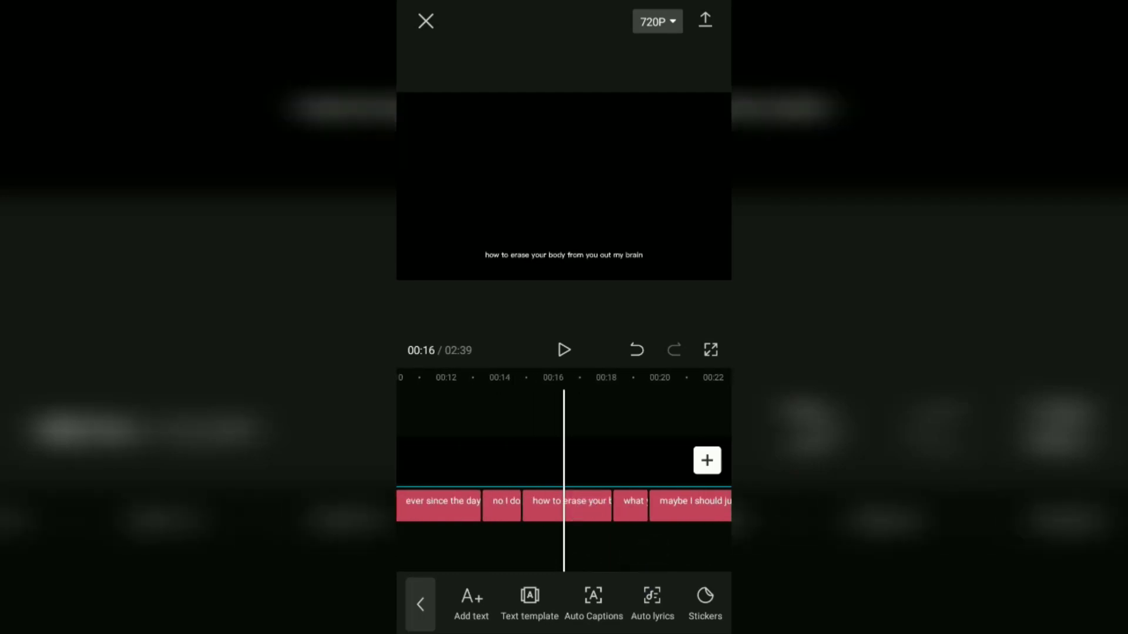
Switch the lyric captions from Classic to the bold Blod font across all auto captions.
{"action": "left_click", "coordinate": [569, 502]}
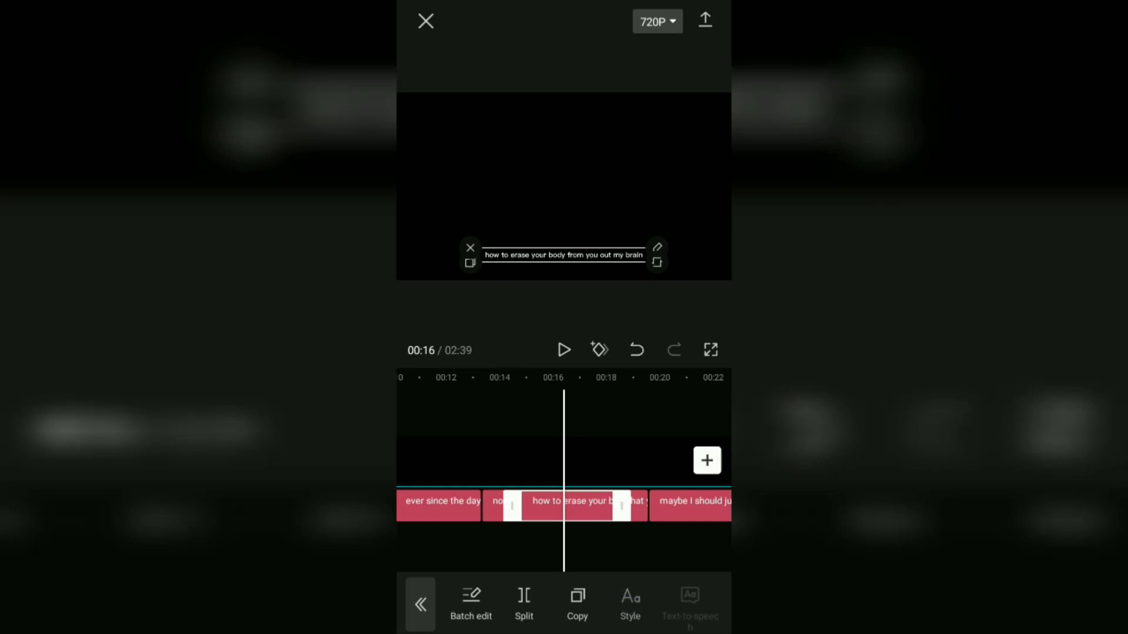
{"action": "left_click", "coordinate": [630, 604]}
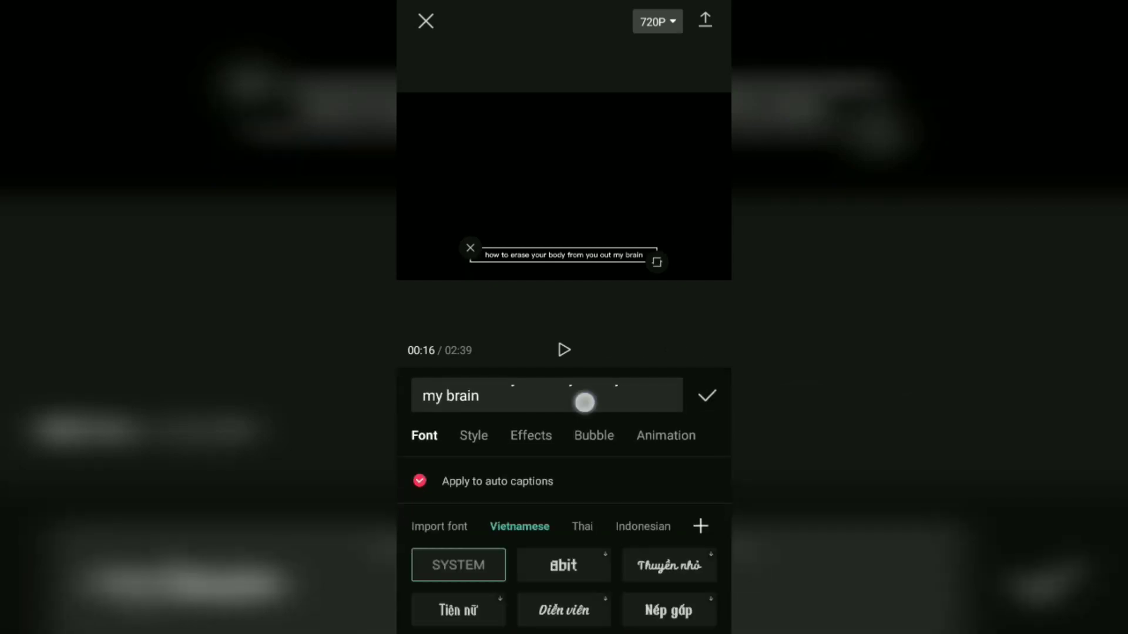
{"action": "mouse_move", "coordinate": [587, 401]}
{"action": "left_mouse_down"}
{"action": "mouse_move", "coordinate": [583, 481]}
{"action": "mouse_move", "coordinate": [614, 358]}
{"action": "left_mouse_up"}
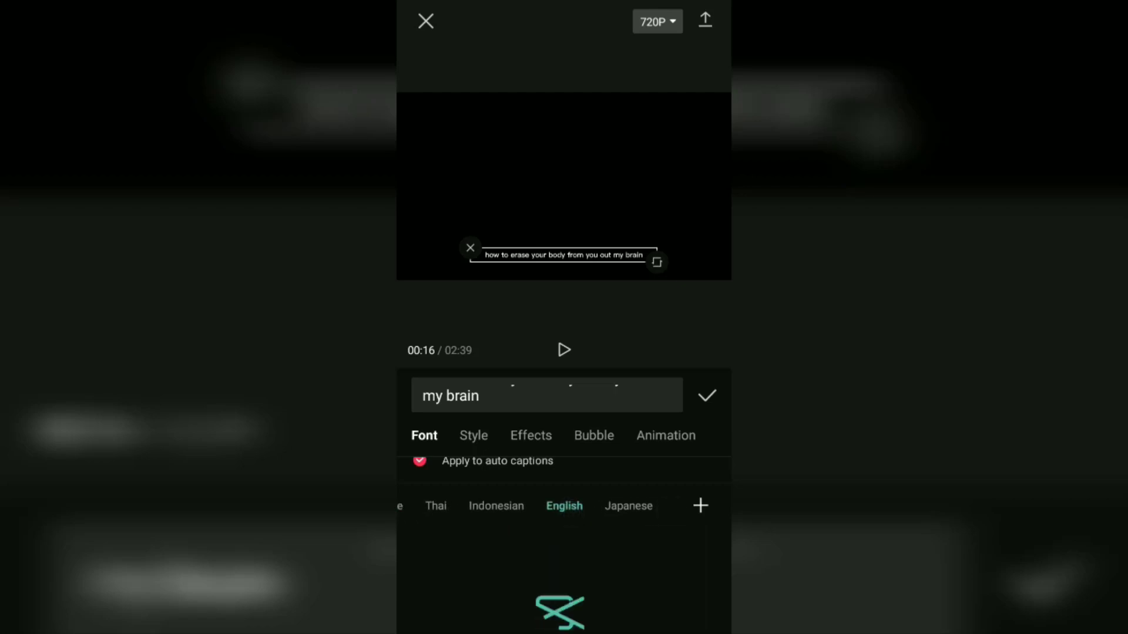
{"action": "left_click_drag", "start_coordinate": [670, 555], "coordinate": [670, 525]}
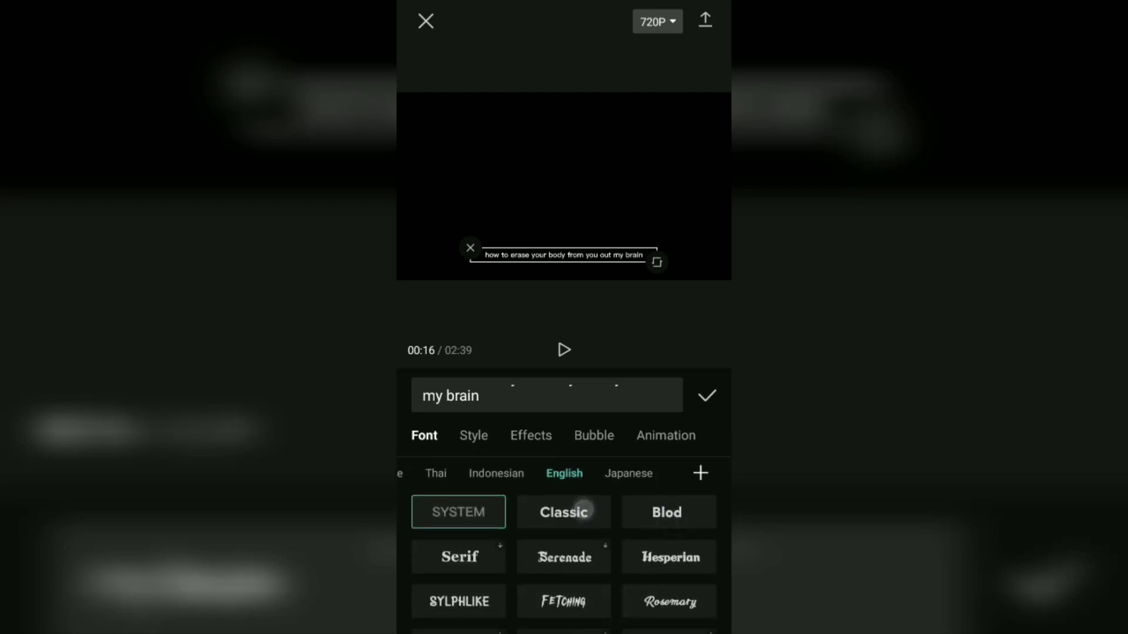
{"action": "left_click", "coordinate": [562, 512]}
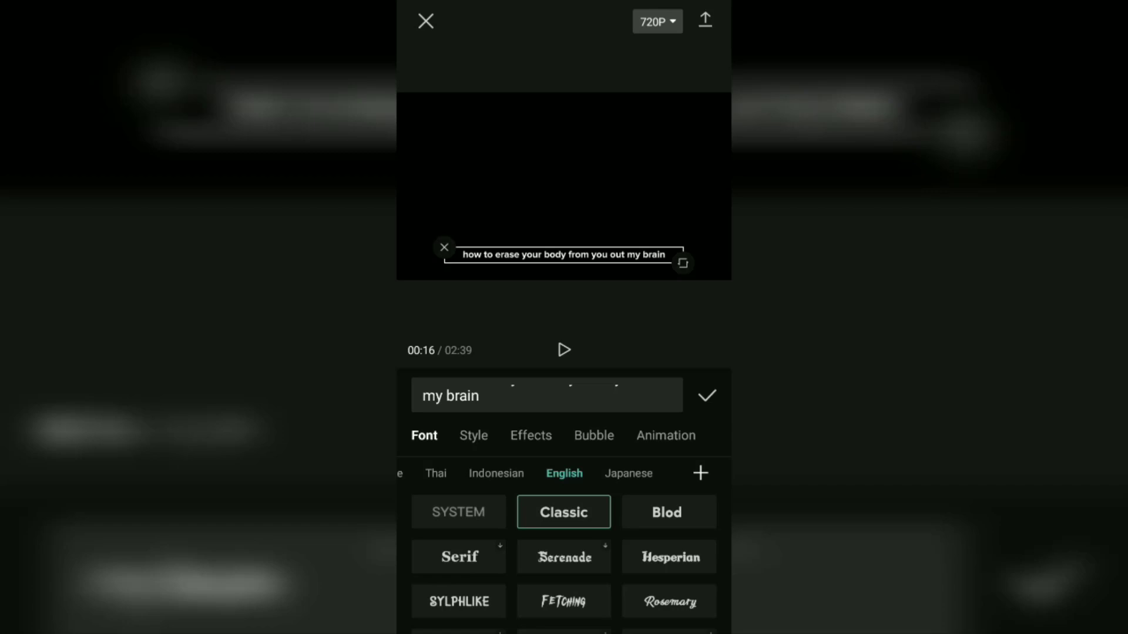
{"action": "left_click", "coordinate": [667, 512]}
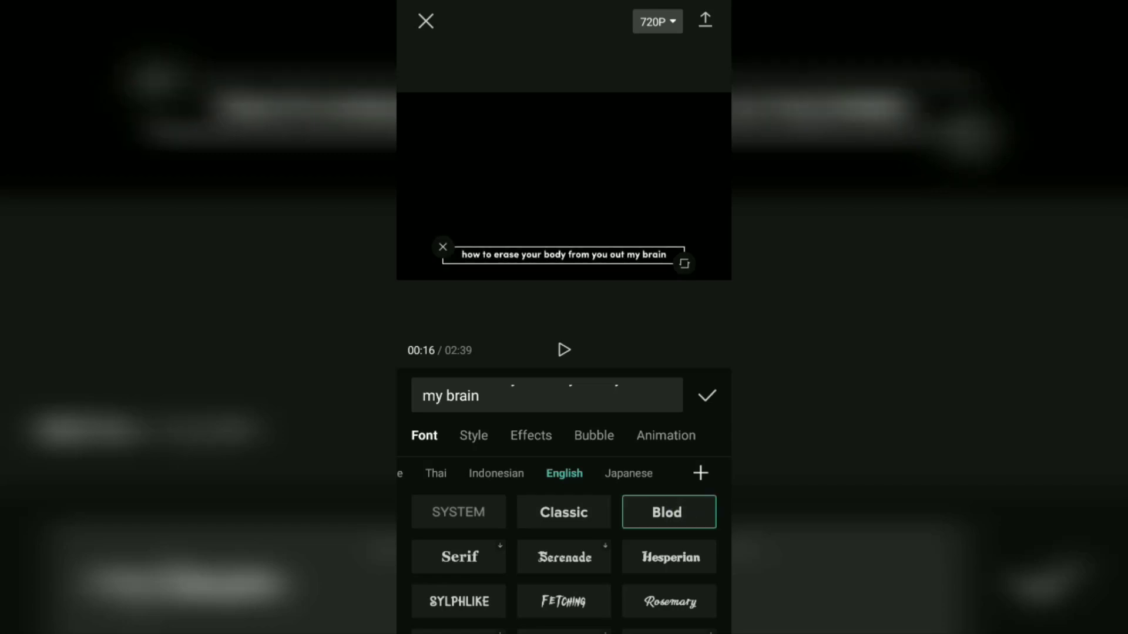
{"action": "left_click", "coordinate": [473, 435]}
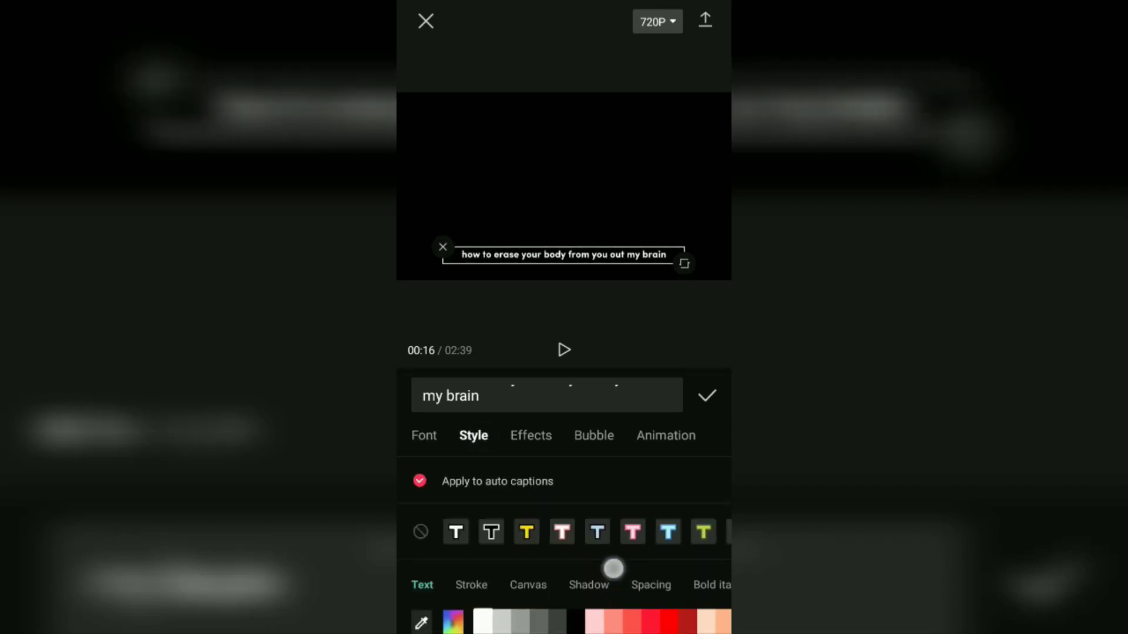